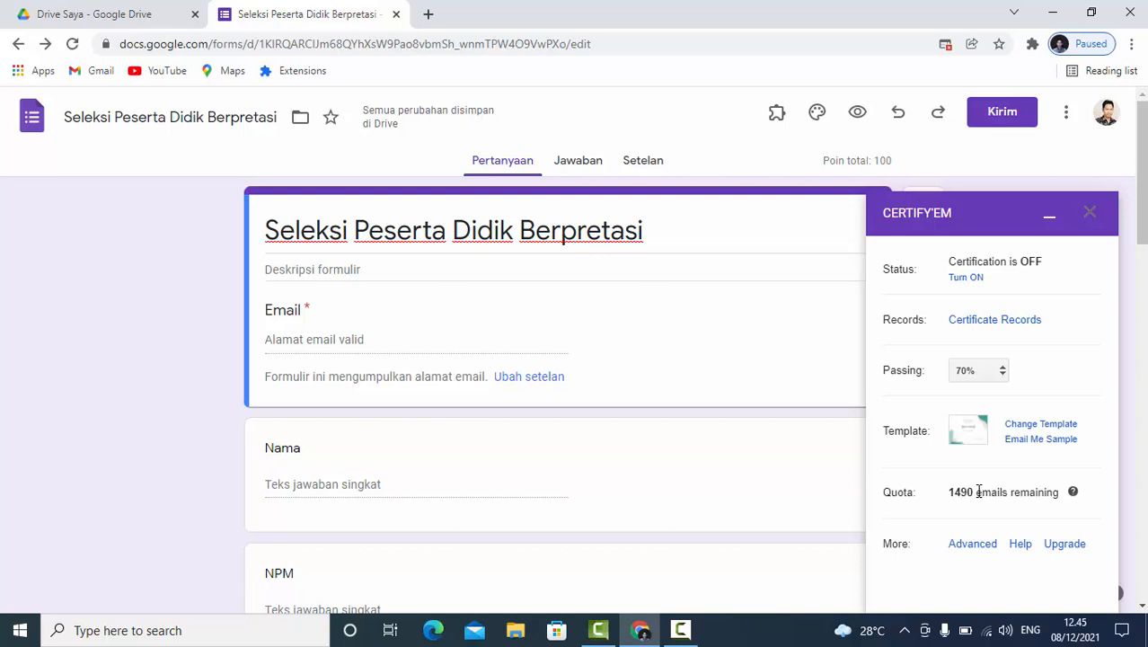
- In Certify'em's advanced options, set the message shown upon submission to "Terimakasih telah Mengikuti Seleksi Peserta Didik Berbakat"
left_click(972, 543)
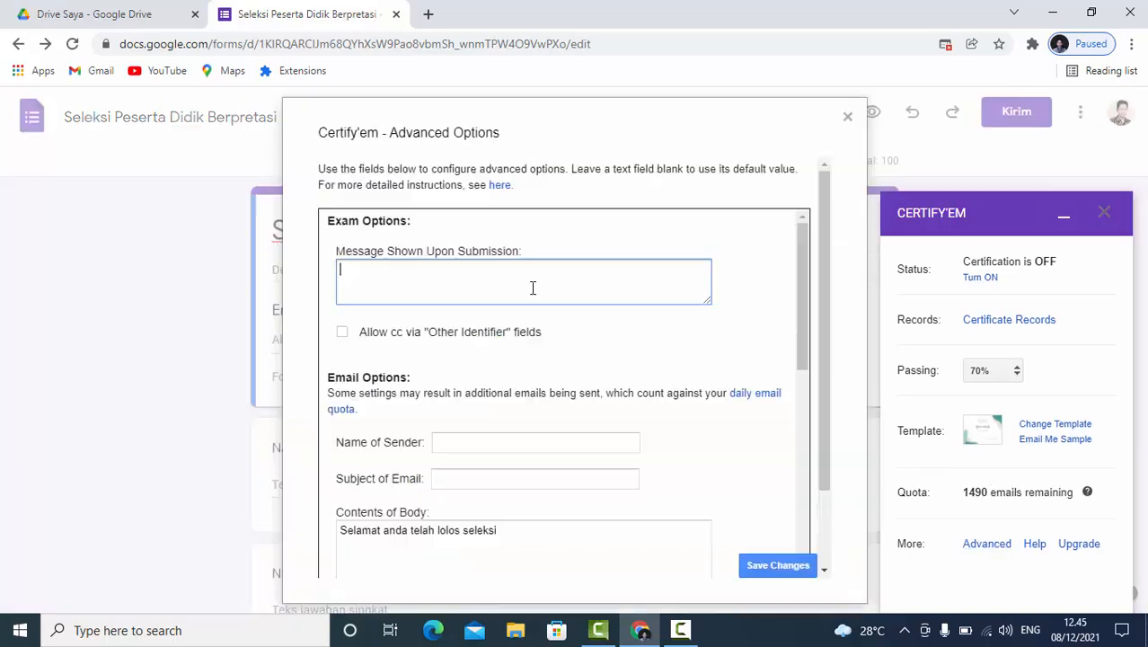
left_click(377, 275)
type("Terimakasih telah Mengikuti Seleksi Peserta Didik Berbakat")
left_click(513, 269)
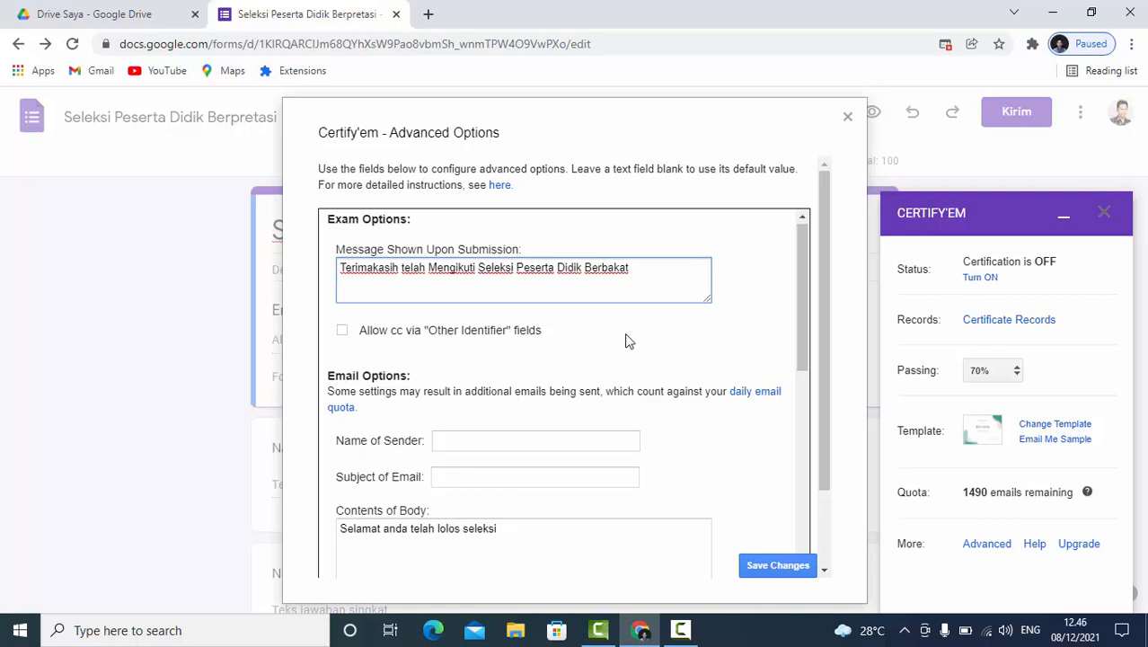
- Review the pass and failed-attempt email contents and the certificate options, and save the advanced options
scroll(626, 340, "down", 2)
scroll(507, 342, "down", 1)
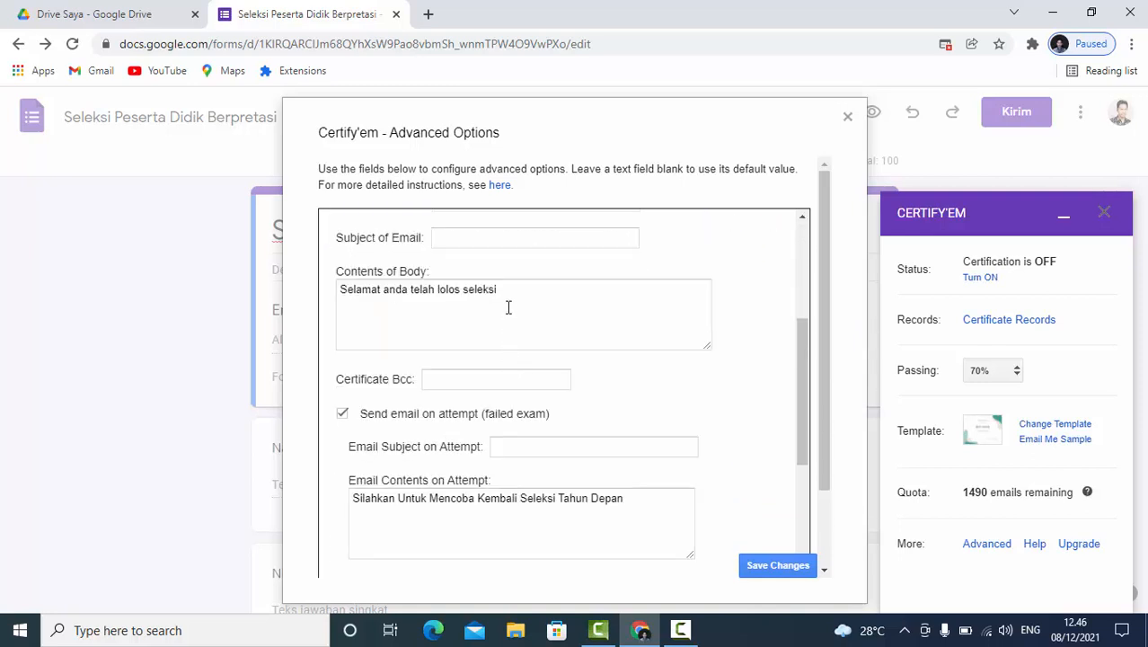
left_click(512, 302)
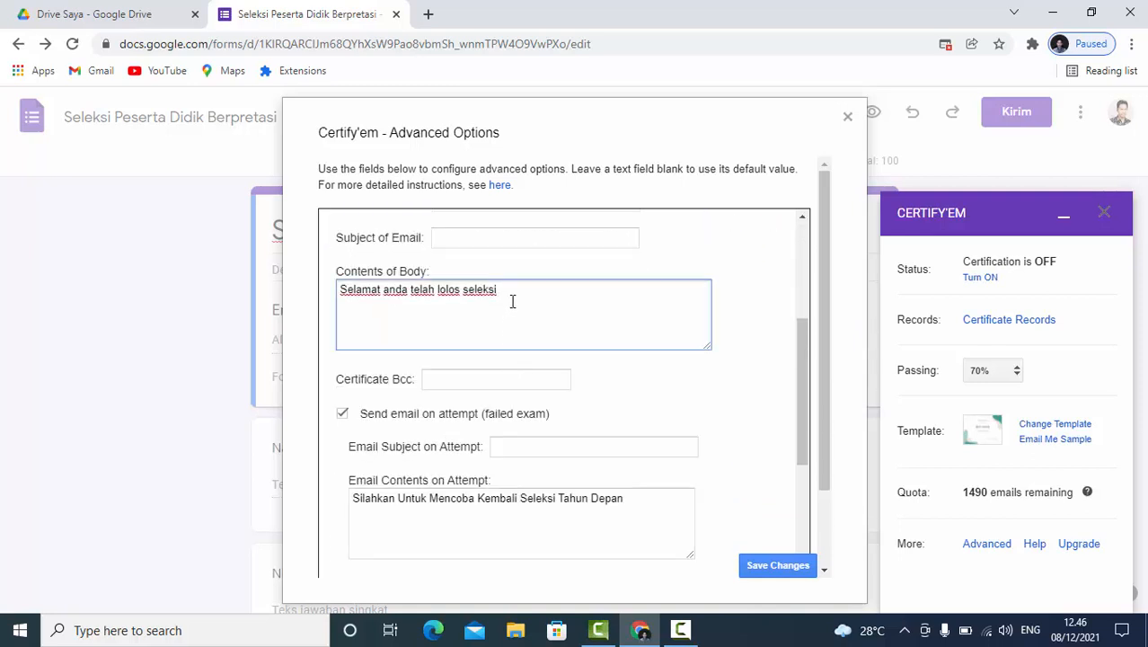
scroll(512, 302, "down", 1)
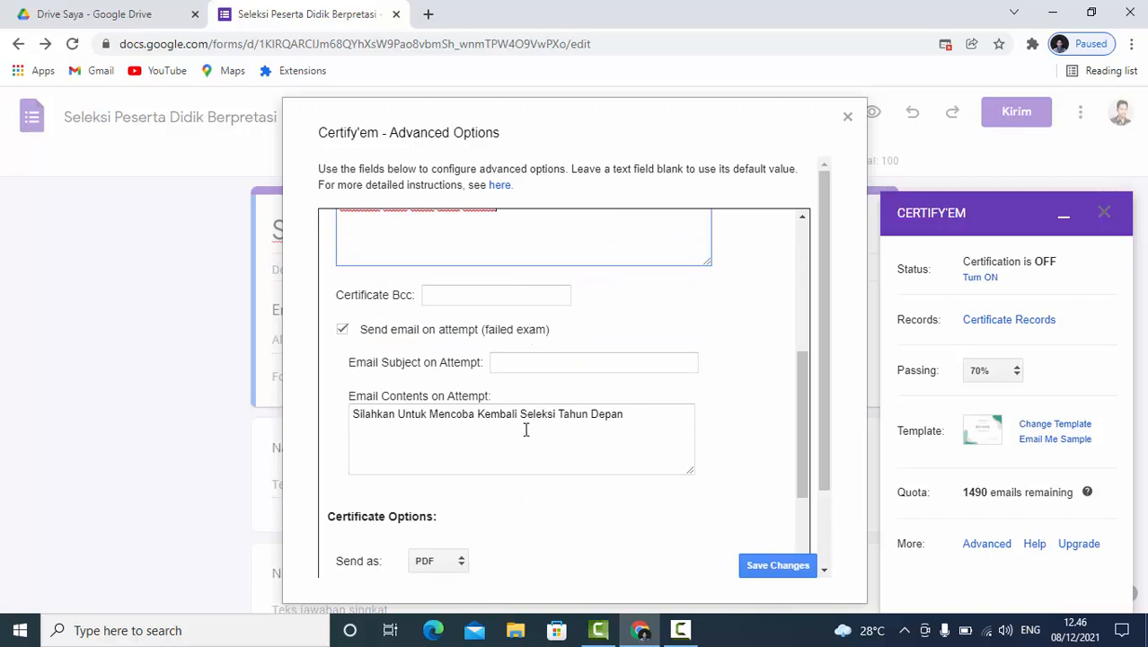
left_click(477, 439)
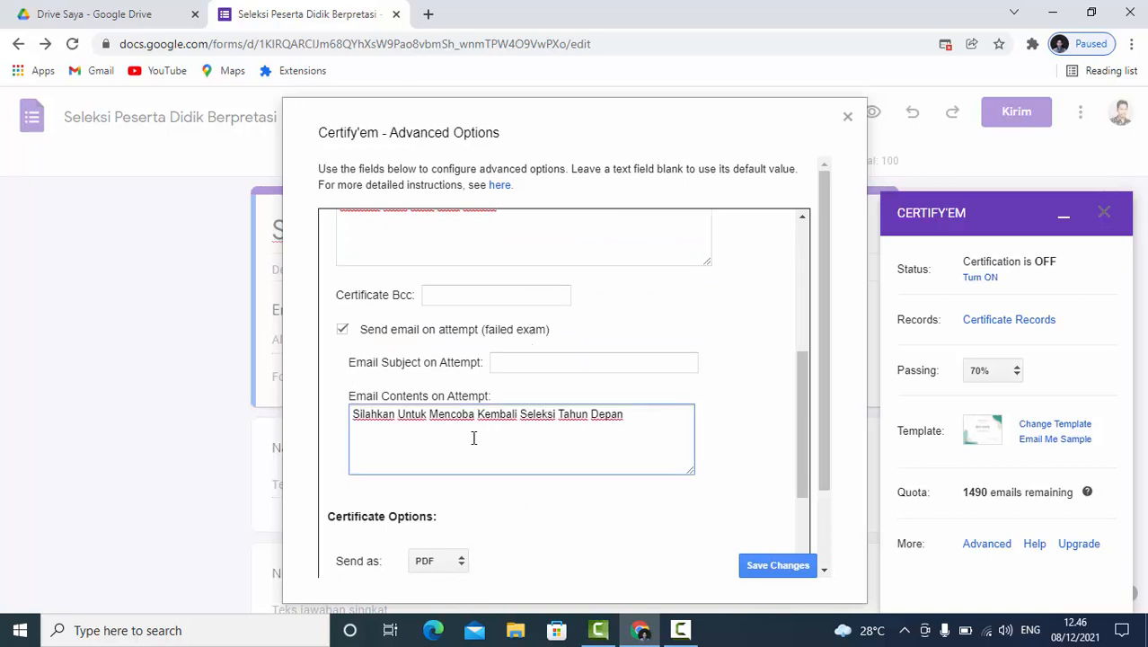
left_click(639, 423)
left_click_drag(637, 422, 348, 429)
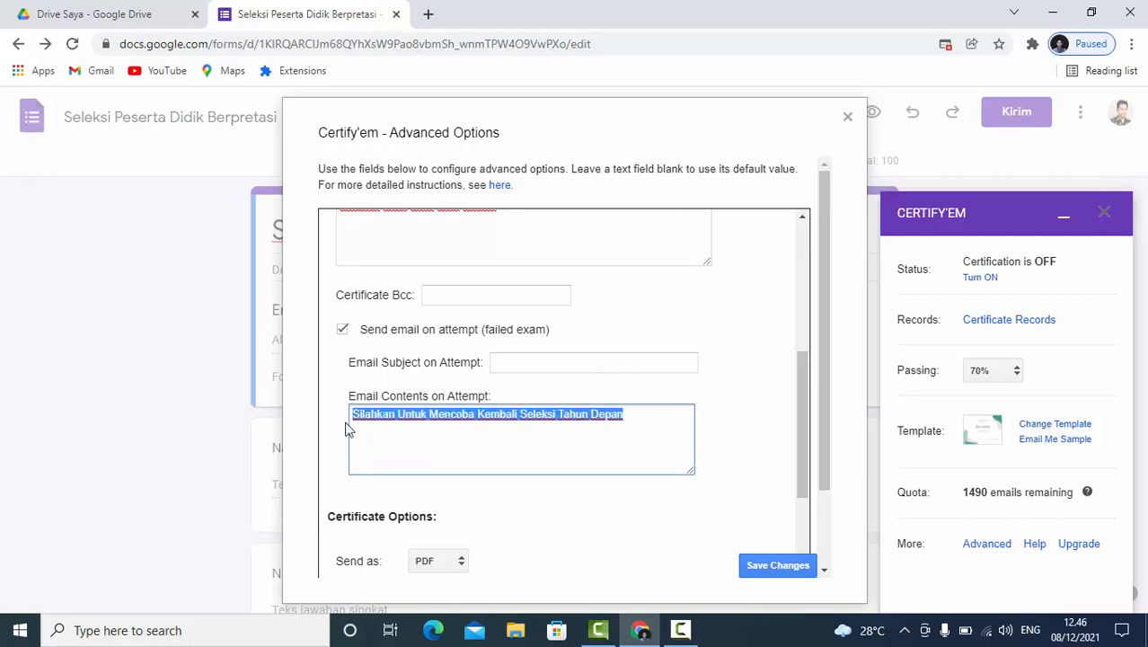
left_click(632, 420)
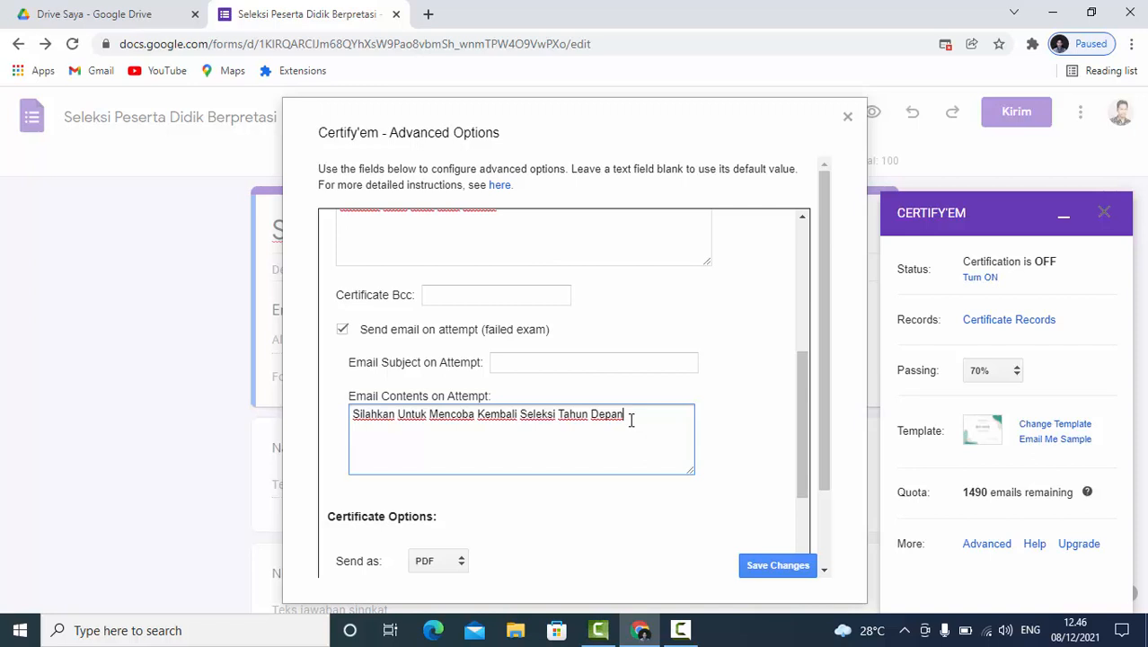
scroll(632, 419, "down", 2)
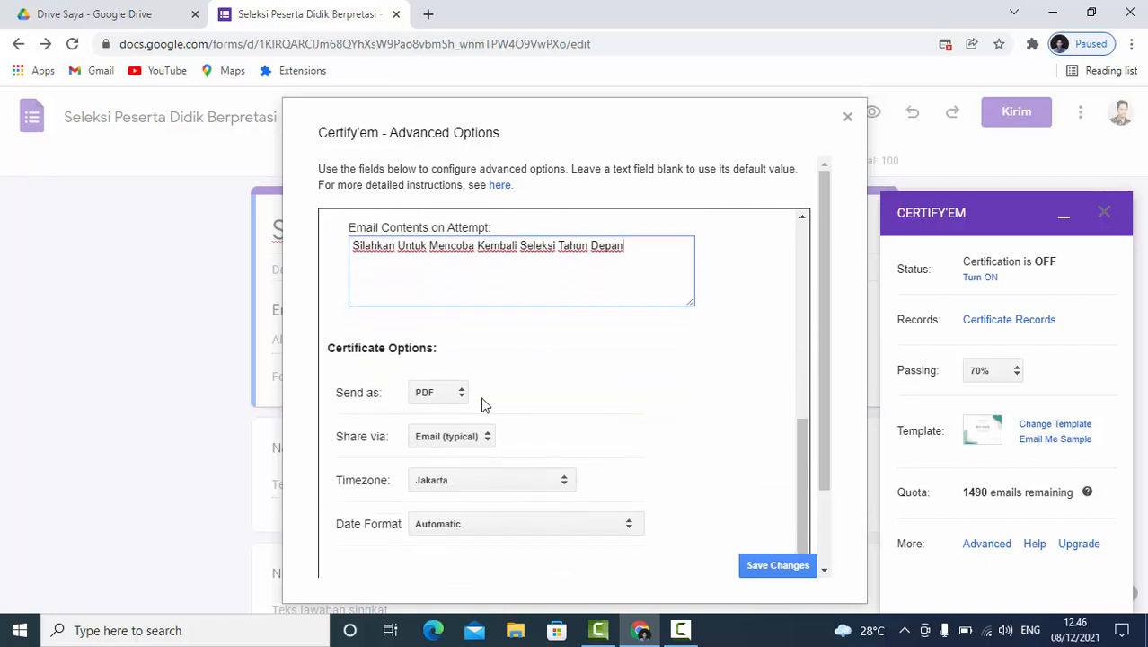
scroll(564, 382, "down", 1)
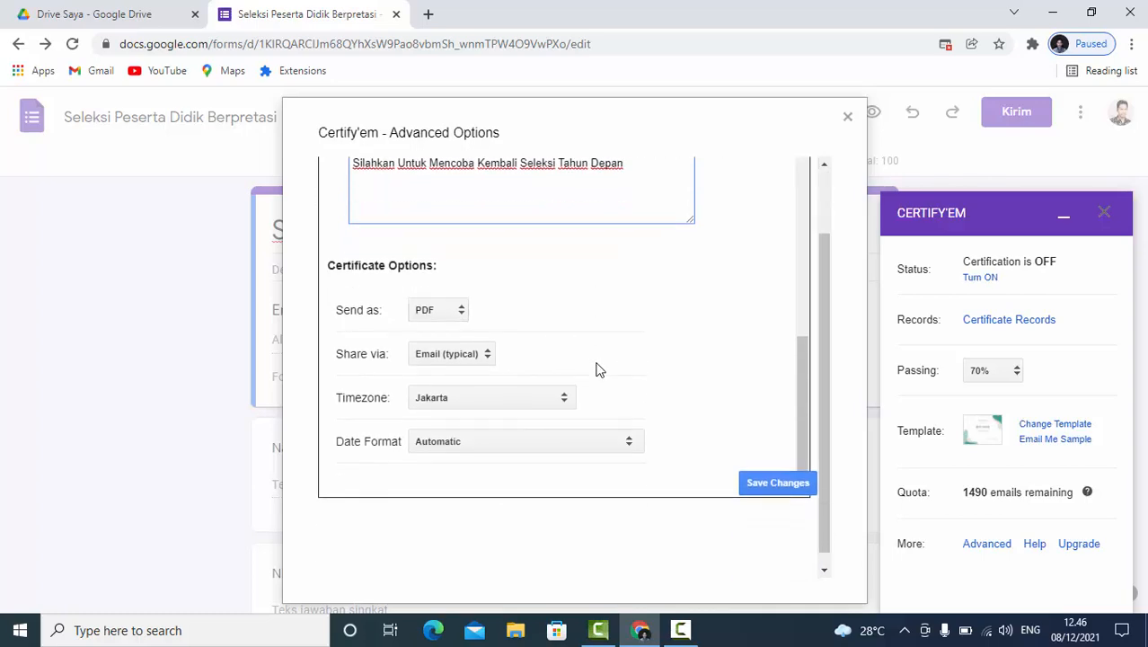
left_click(777, 481)
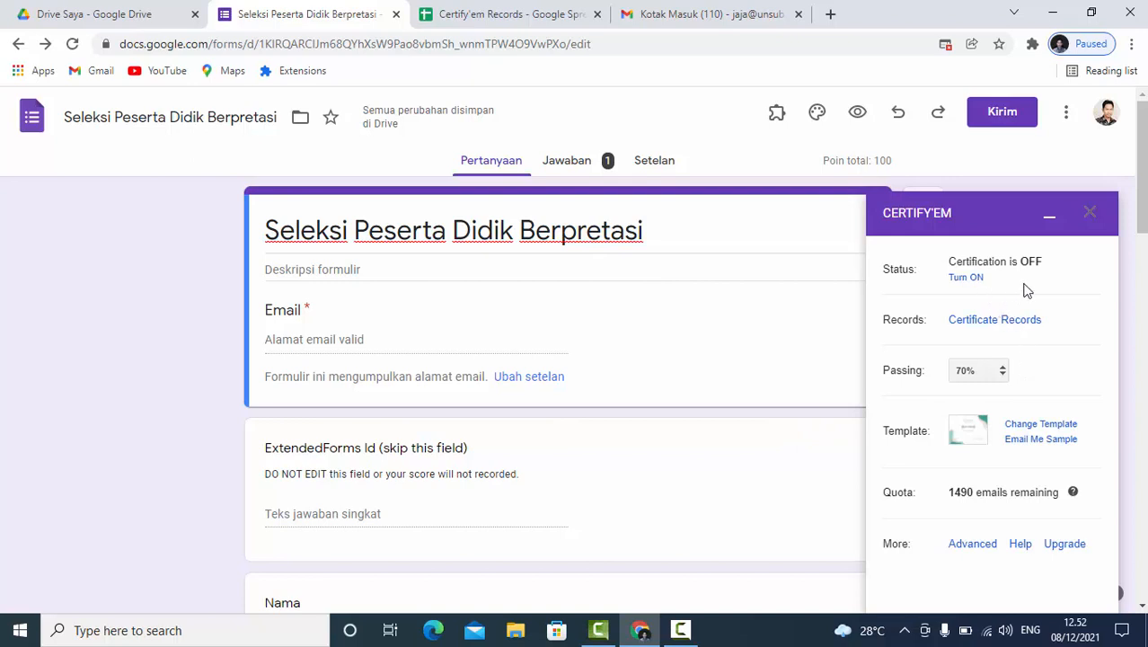
- Turn certification on for the form and copy its shortened share link
left_click(976, 279)
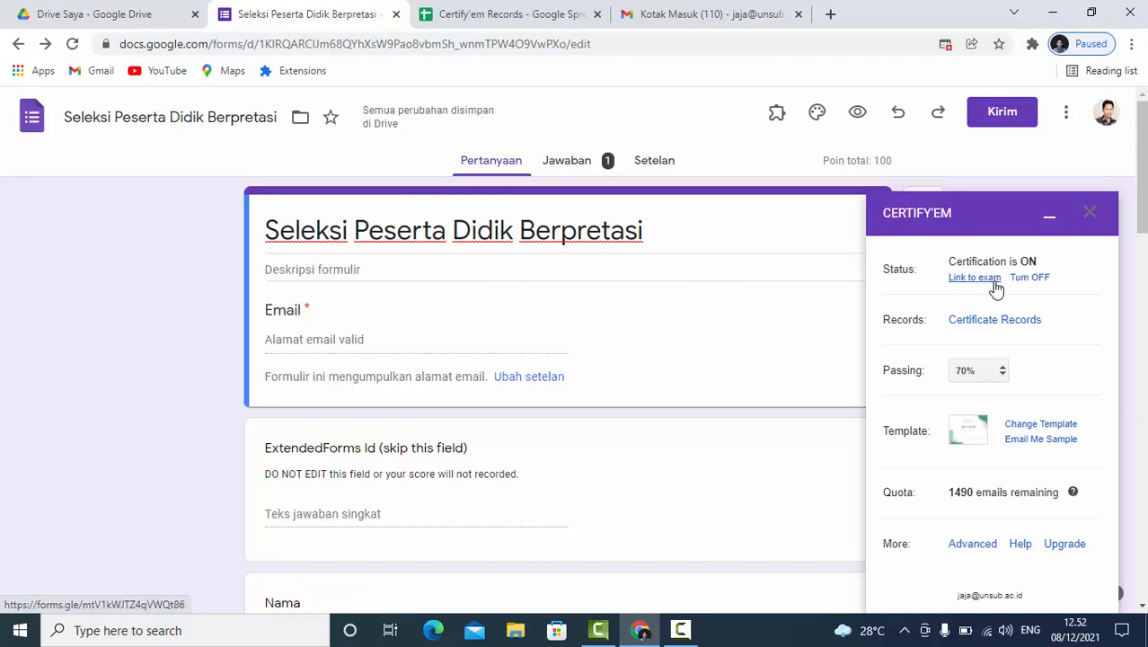
left_click(1010, 116)
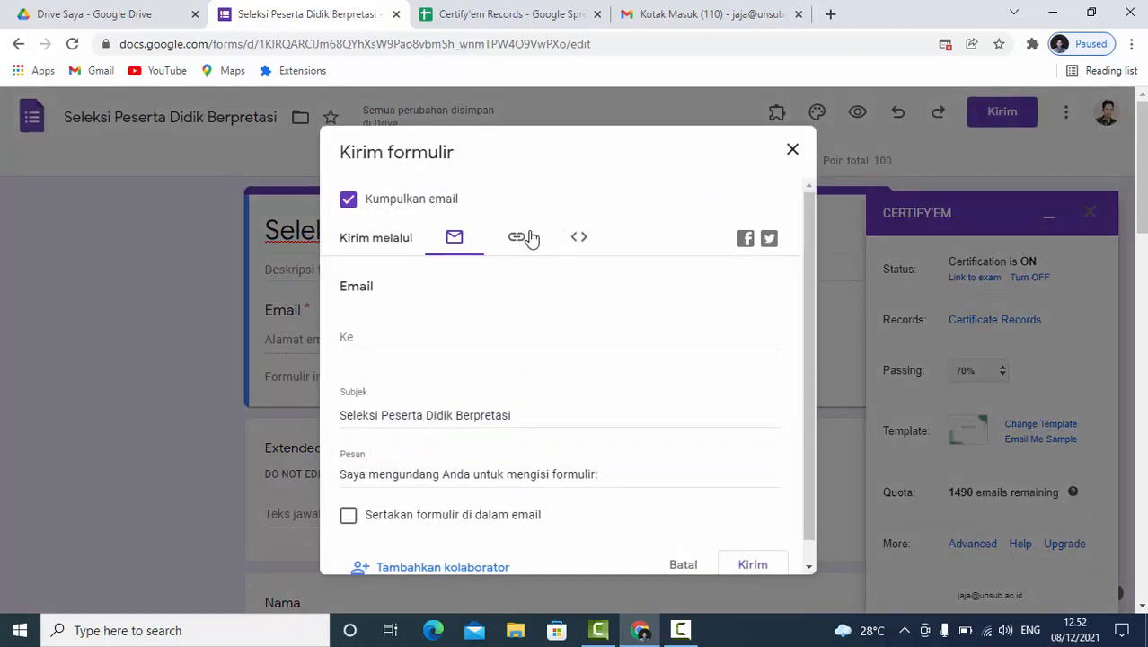
left_click(517, 239)
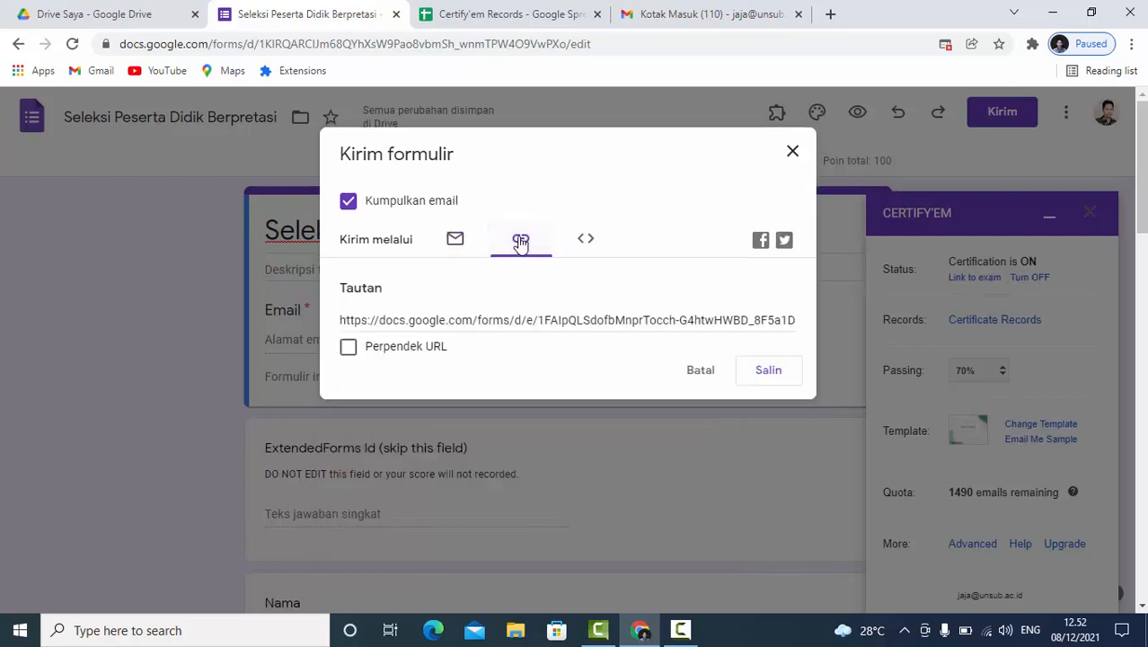
left_click(414, 350)
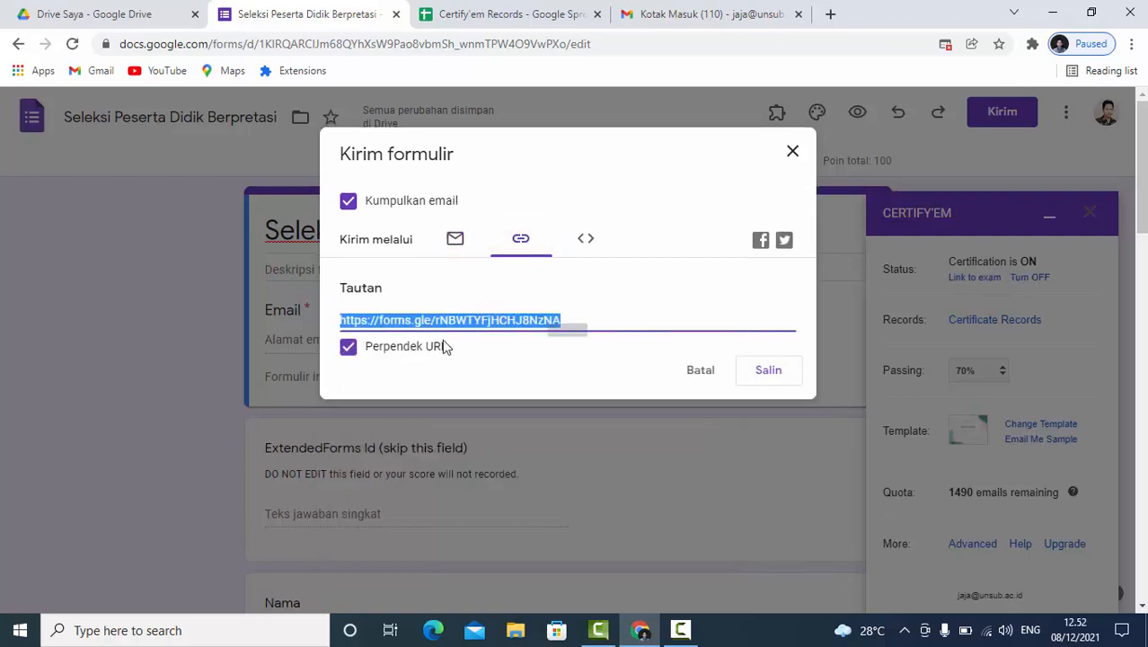
left_click(772, 373)
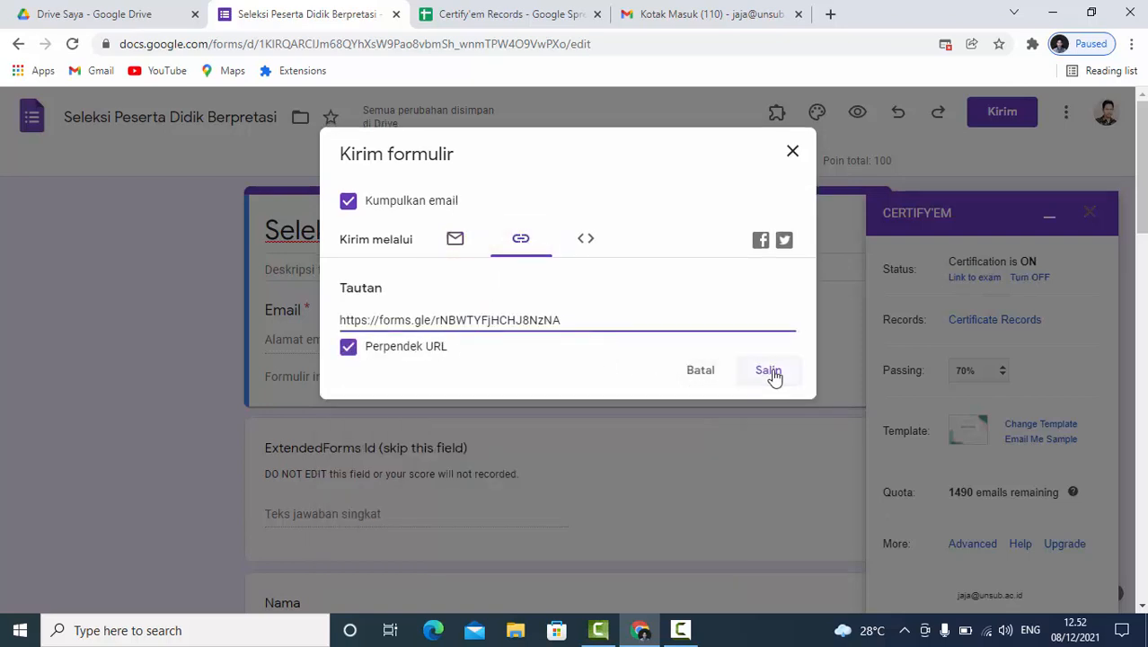
left_click(799, 156)
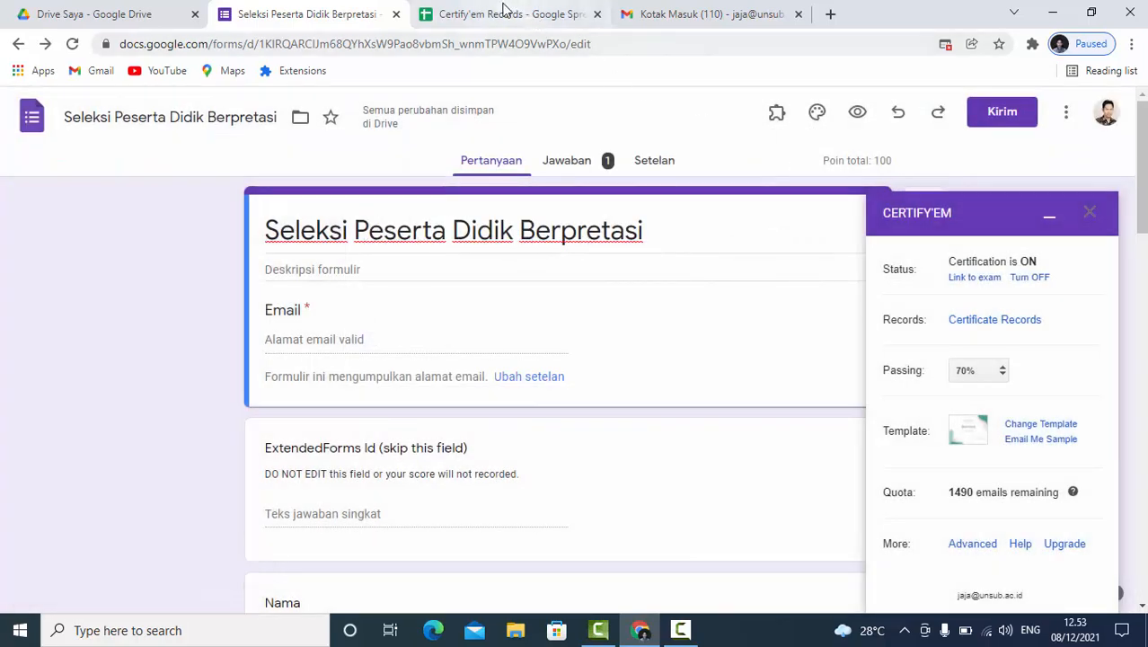
- Open the copied form link in place of the Certify'em Records spreadsheet
left_click(504, 10)
left_click(479, 43)
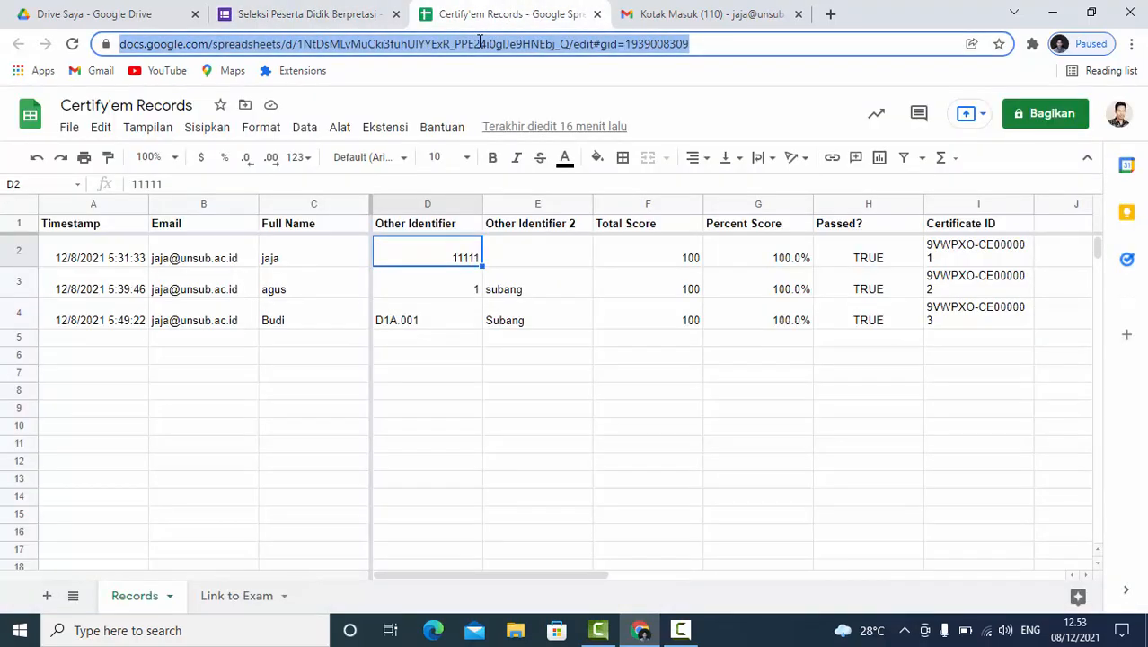
type("https://forms.gle/rNBWTYFjHCHJ8NzNA")
key("Return")
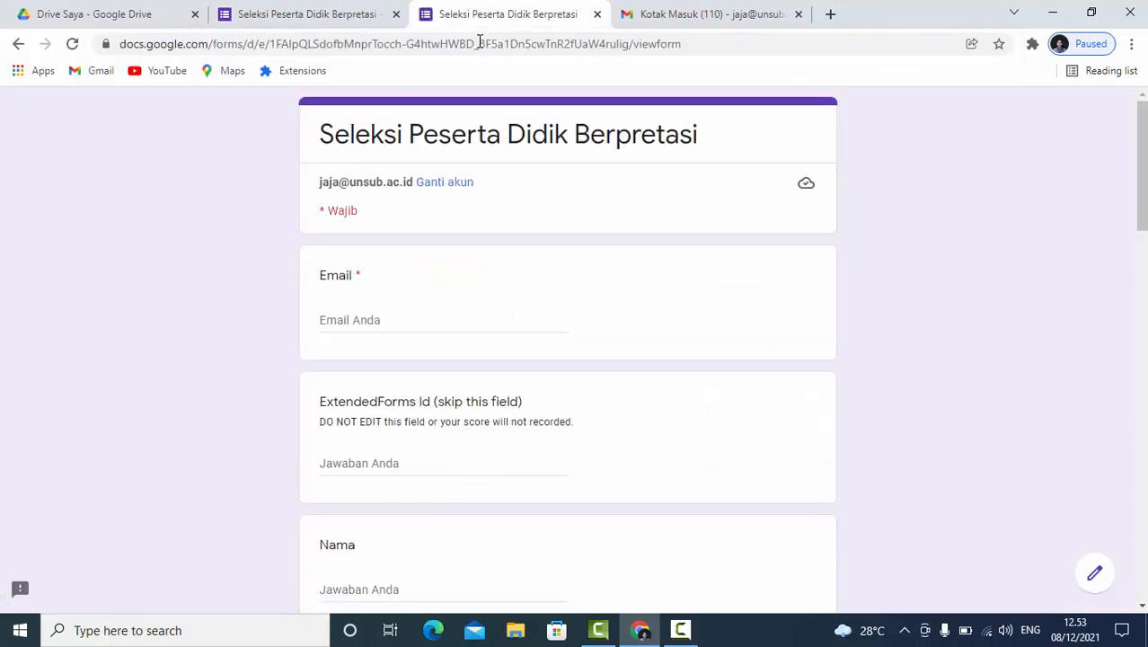
- Copy the signed-in account's email address into the form's Email field
left_click(393, 317)
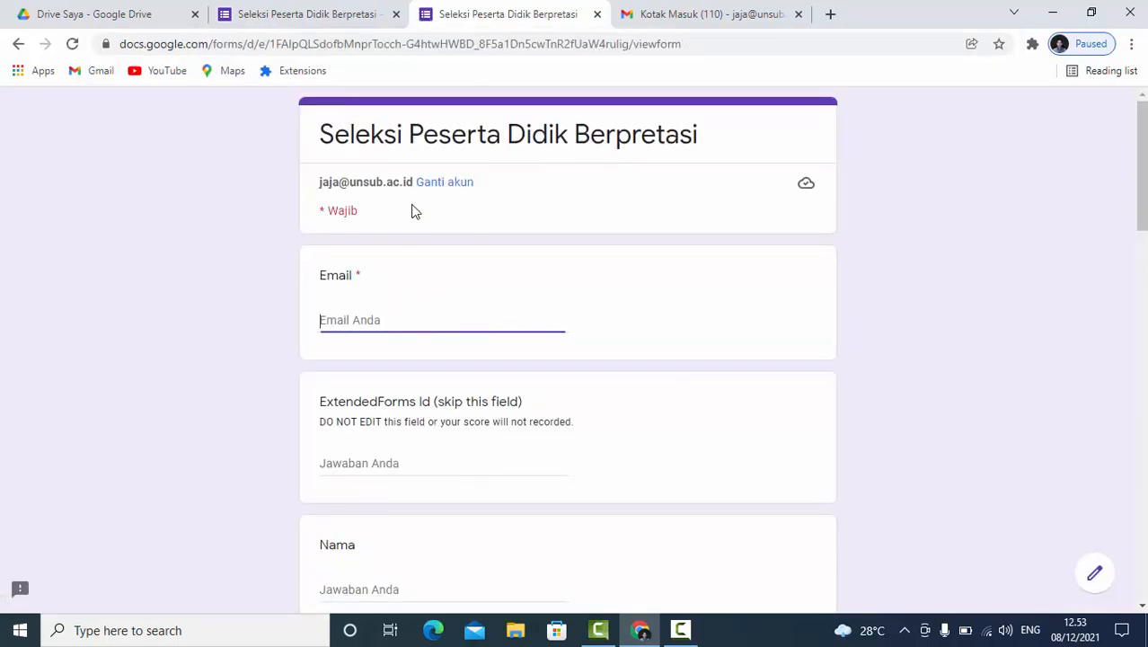
left_click_drag(416, 183, 314, 186)
key("ctrl+c")
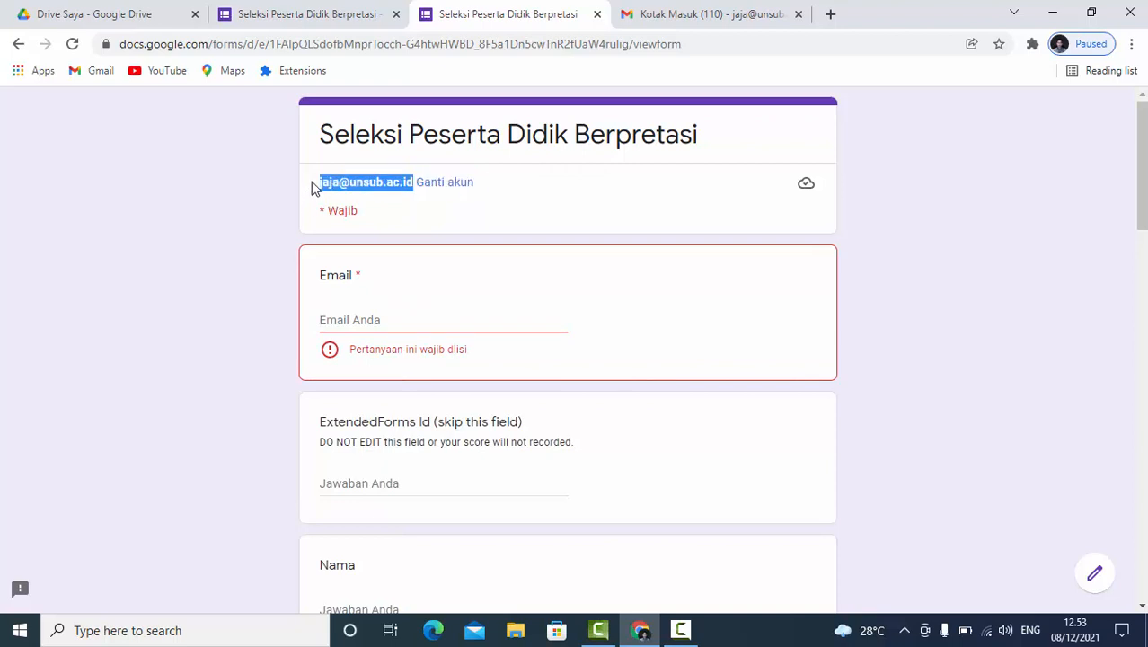
left_click(369, 319)
key("ctrl+v")
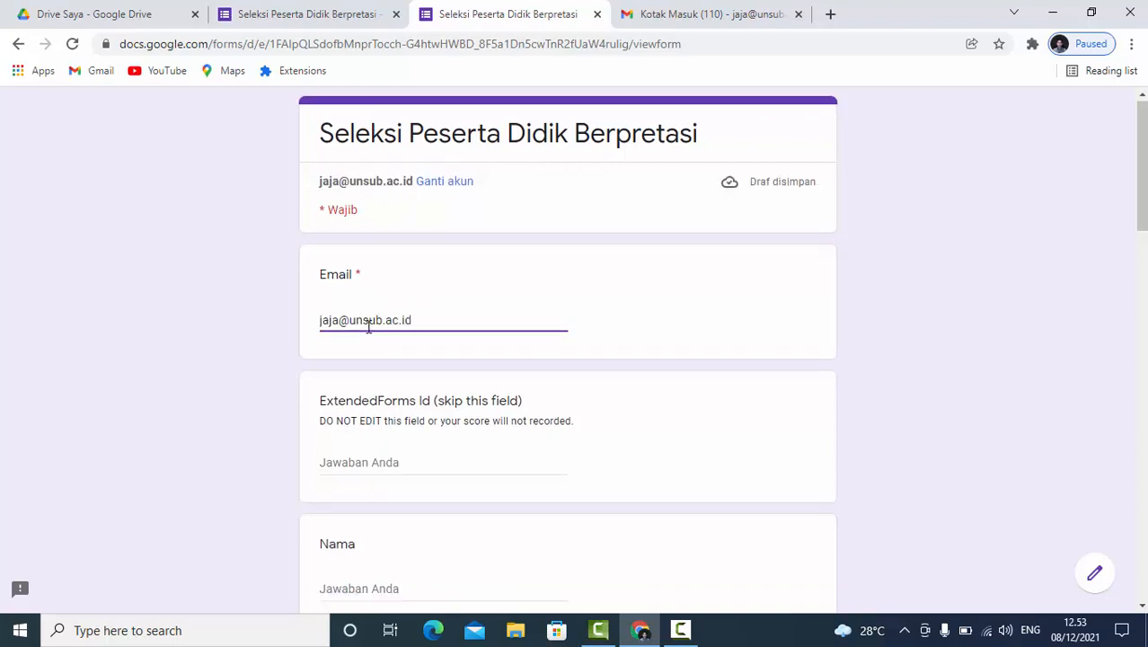
- Enter the participant's name in the Nama field and the student number in the NPM field
scroll(364, 342, "down", 3)
left_click(361, 341)
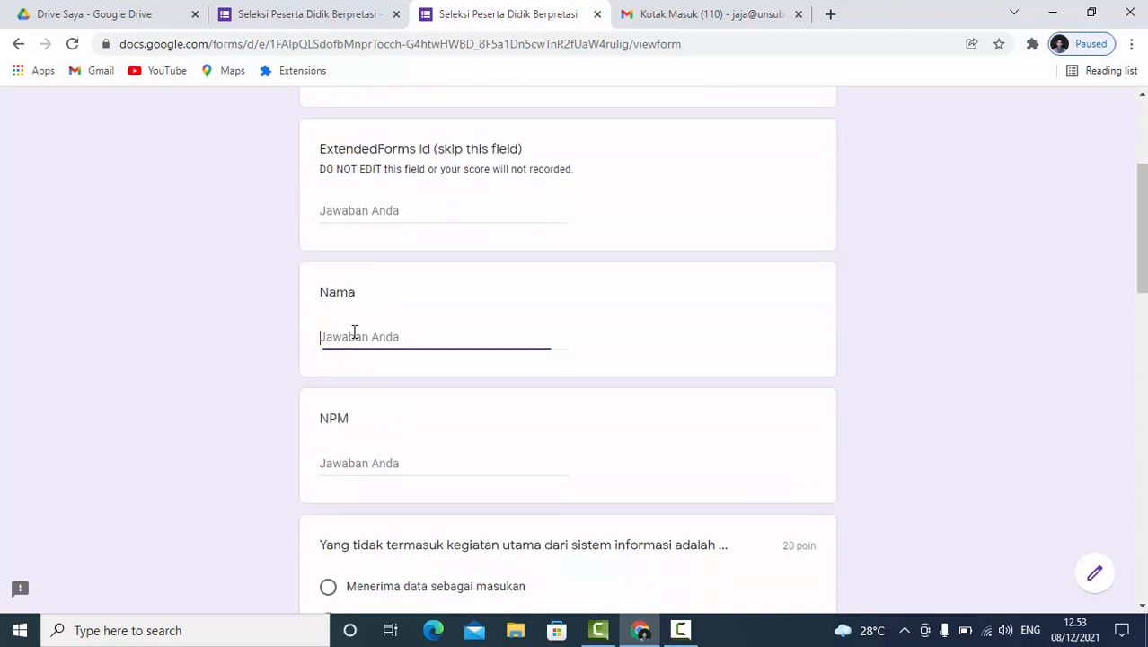
scroll(355, 336, "down", 1)
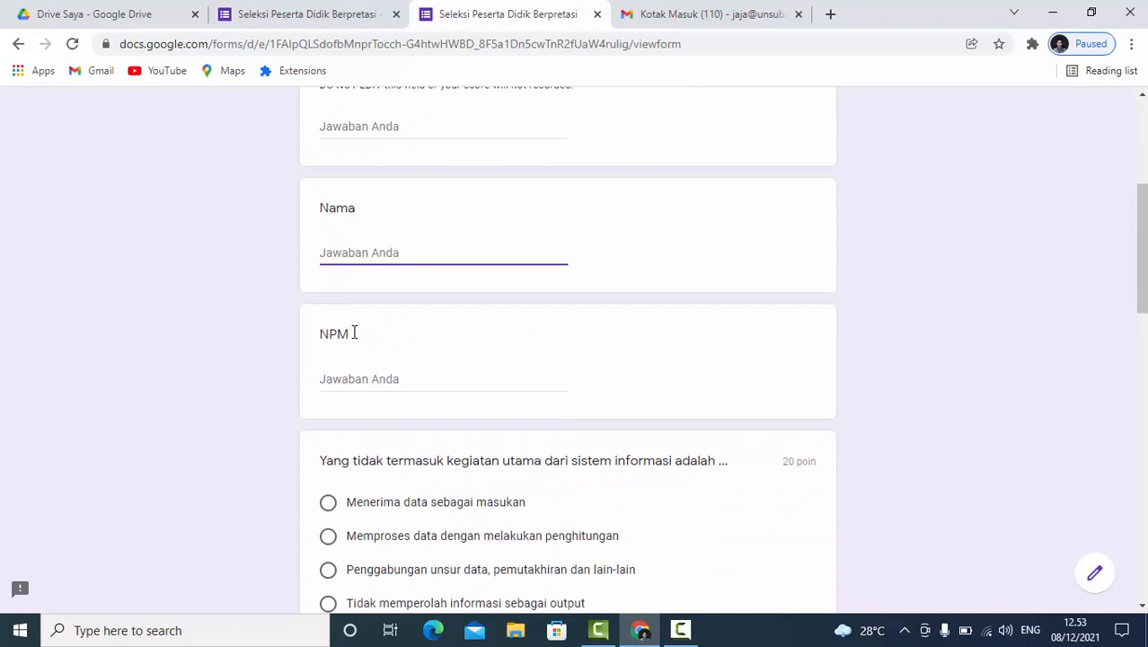
type("Jaja")
left_click(330, 388)
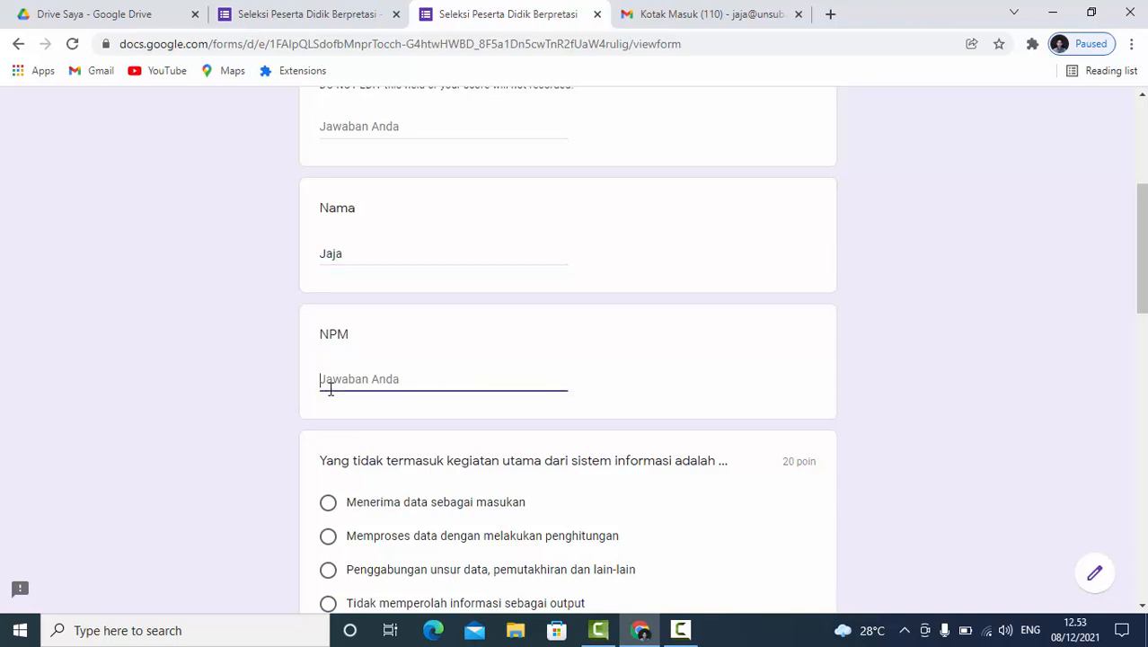
type("123456")
- Answer the first three questions with "Tidak memperolah informasi sebagai output", "Berbeda" and the option starting "Kumpulan elemen yang saling berinteraksi"
scroll(379, 447, "down", 1)
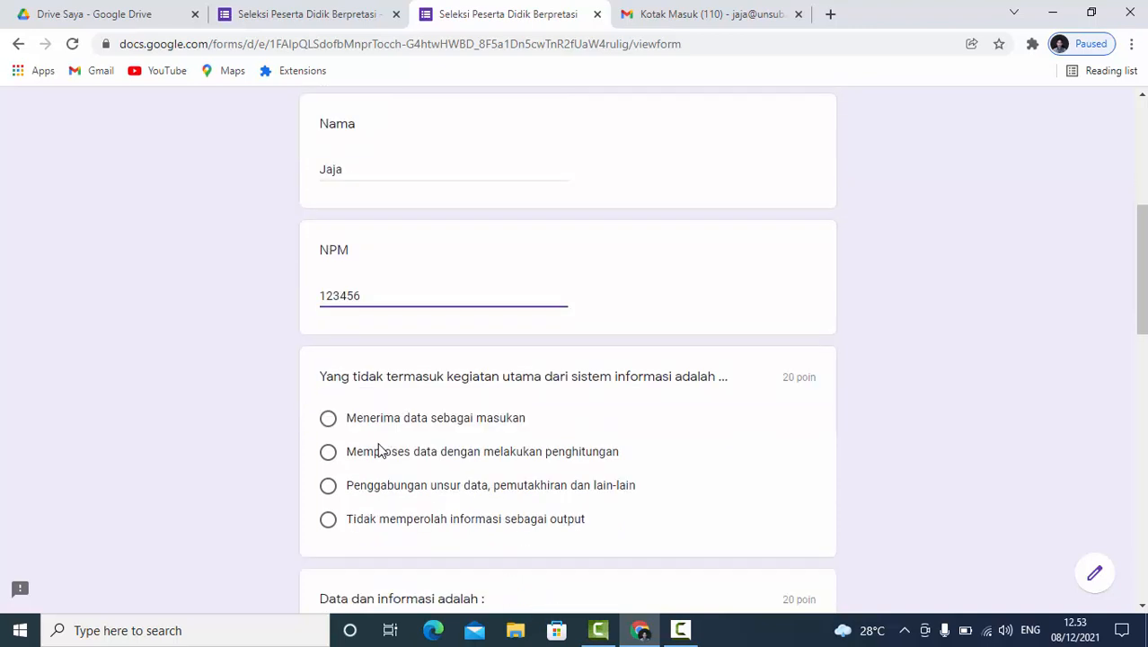
left_click(329, 521)
scroll(336, 526, "down", 3)
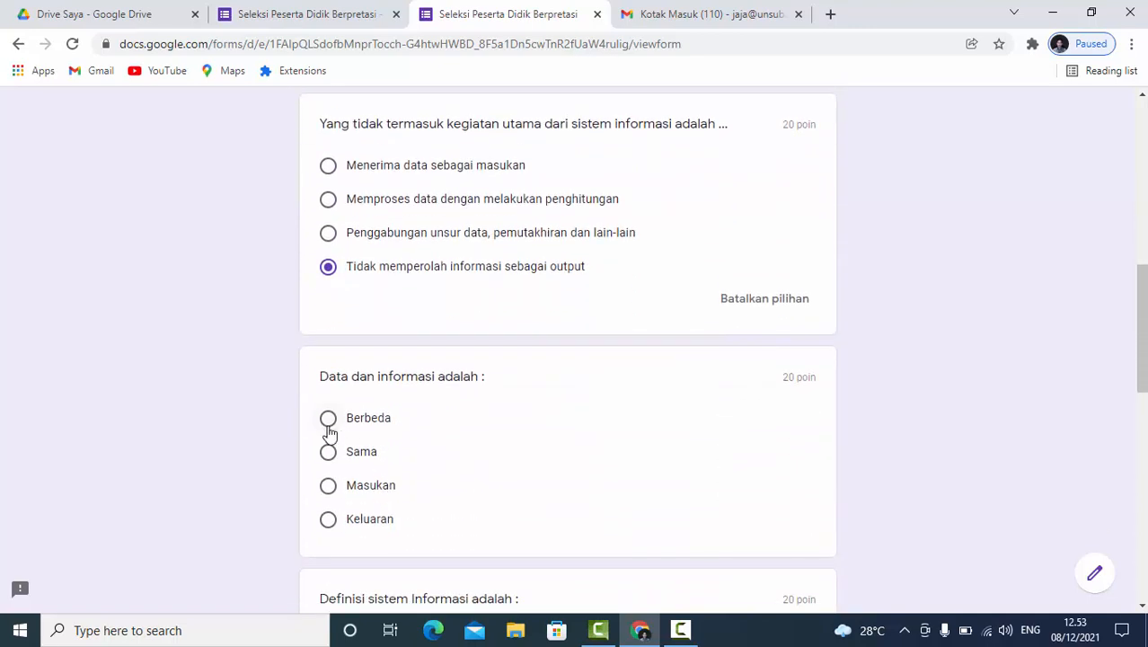
left_click(329, 419)
scroll(348, 447, "down", 4)
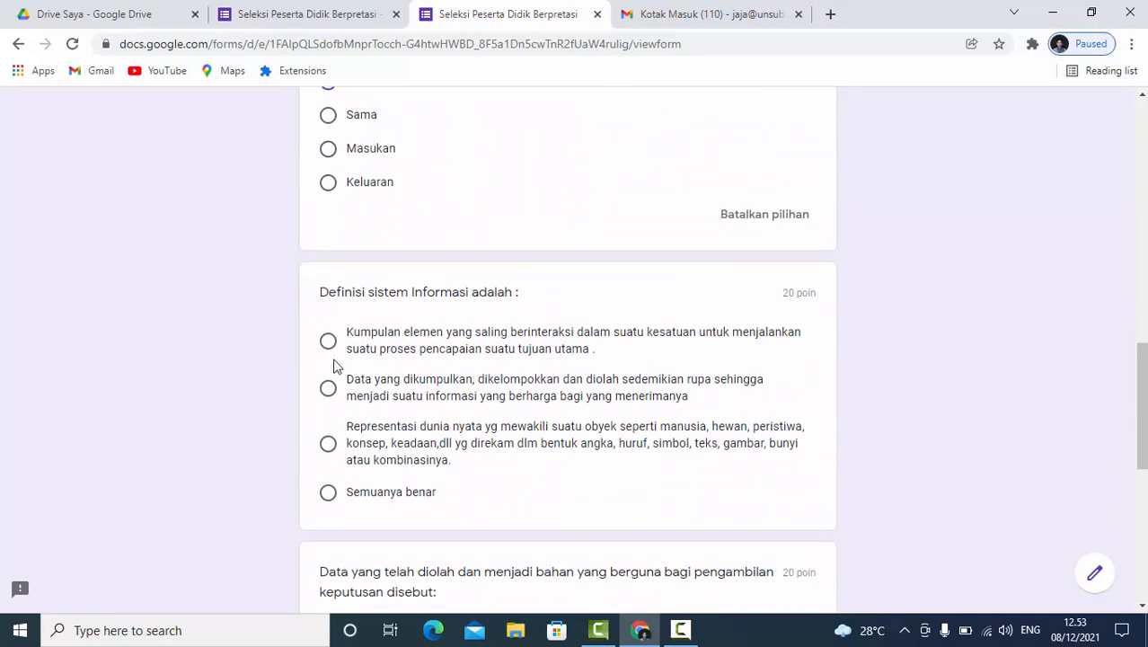
left_click(329, 341)
- Answer the last two questions with "Informasi" and "Masalah system"
scroll(355, 463, "down", 3)
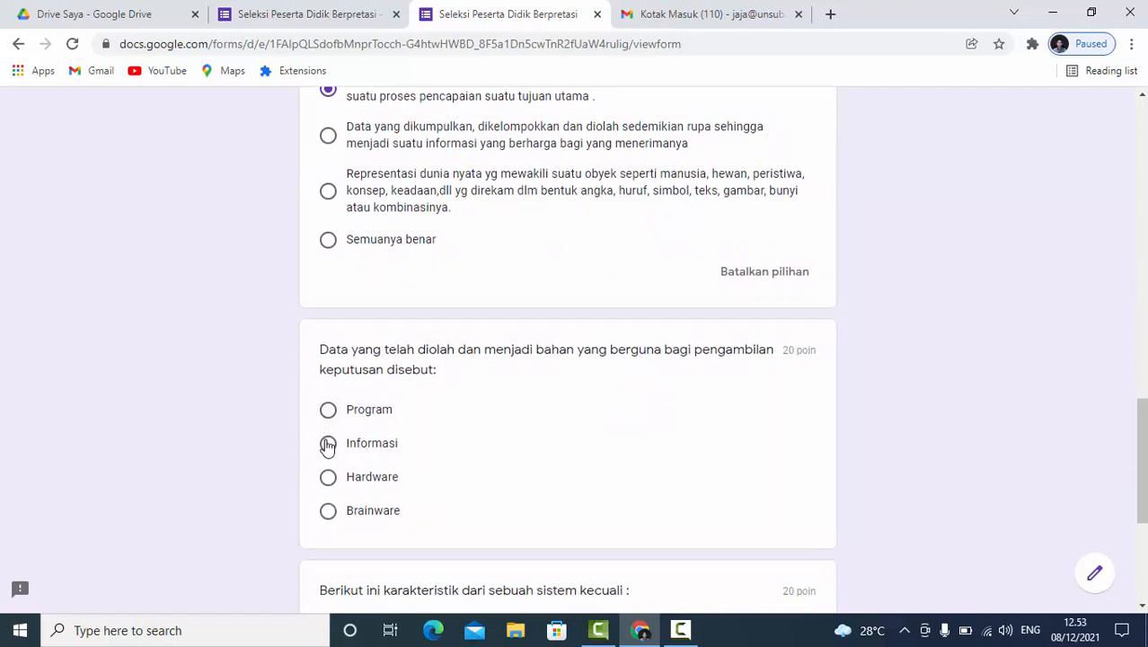
left_click(328, 444)
scroll(349, 474, "down", 3)
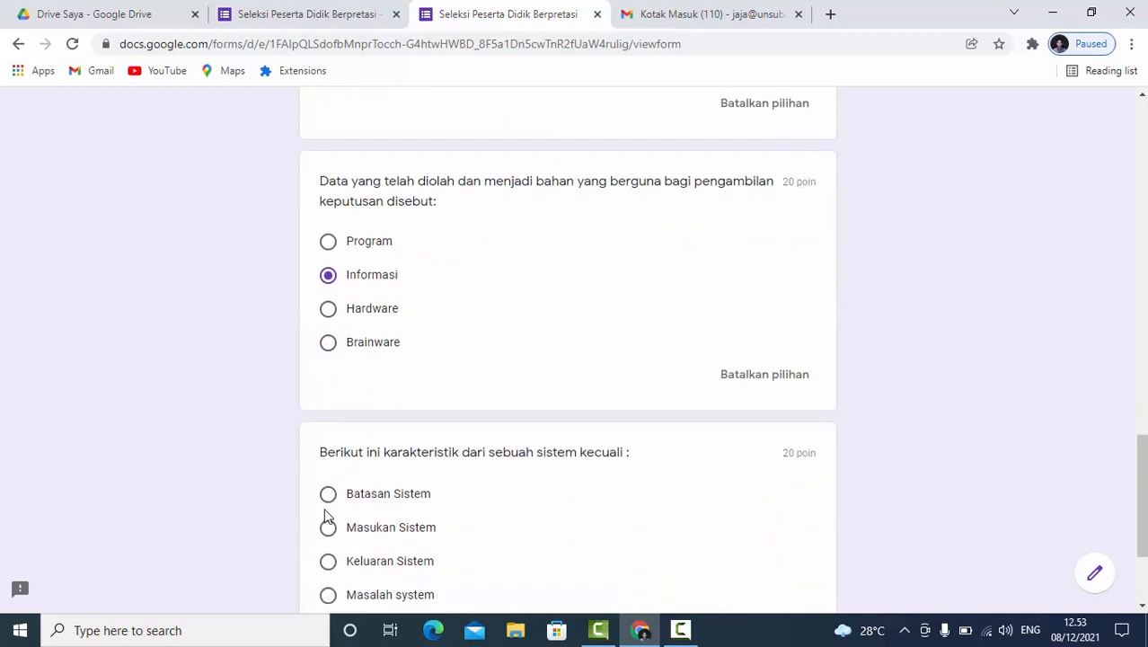
left_click(329, 519)
scroll(335, 555, "down", 1)
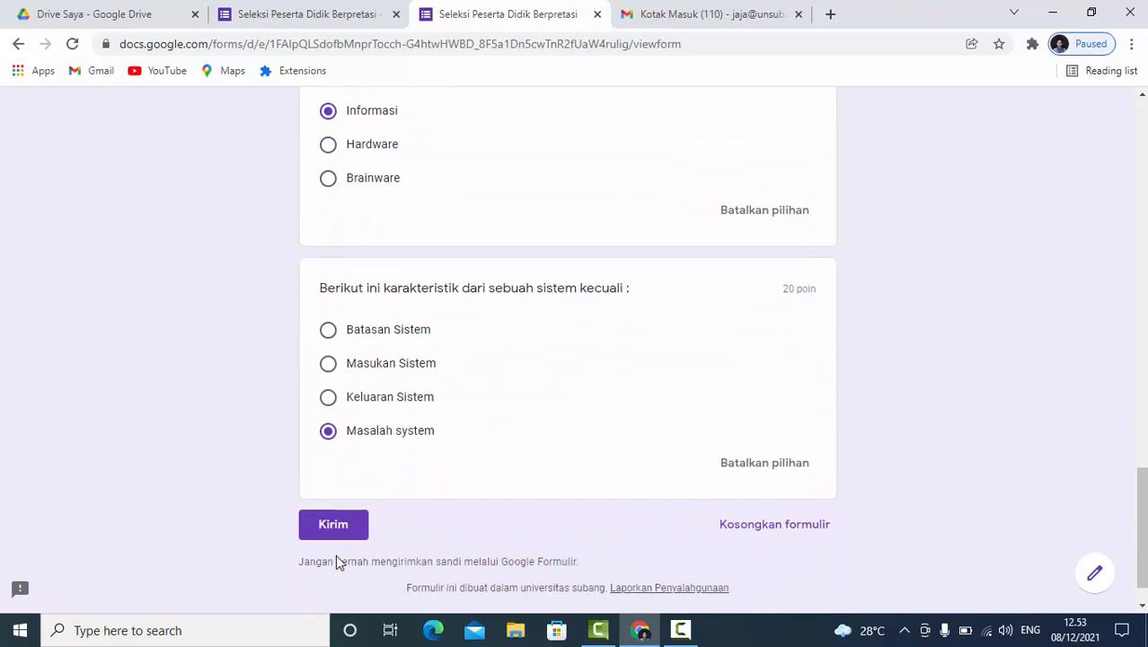
- Submit the completed form and view its score
left_click(341, 526)
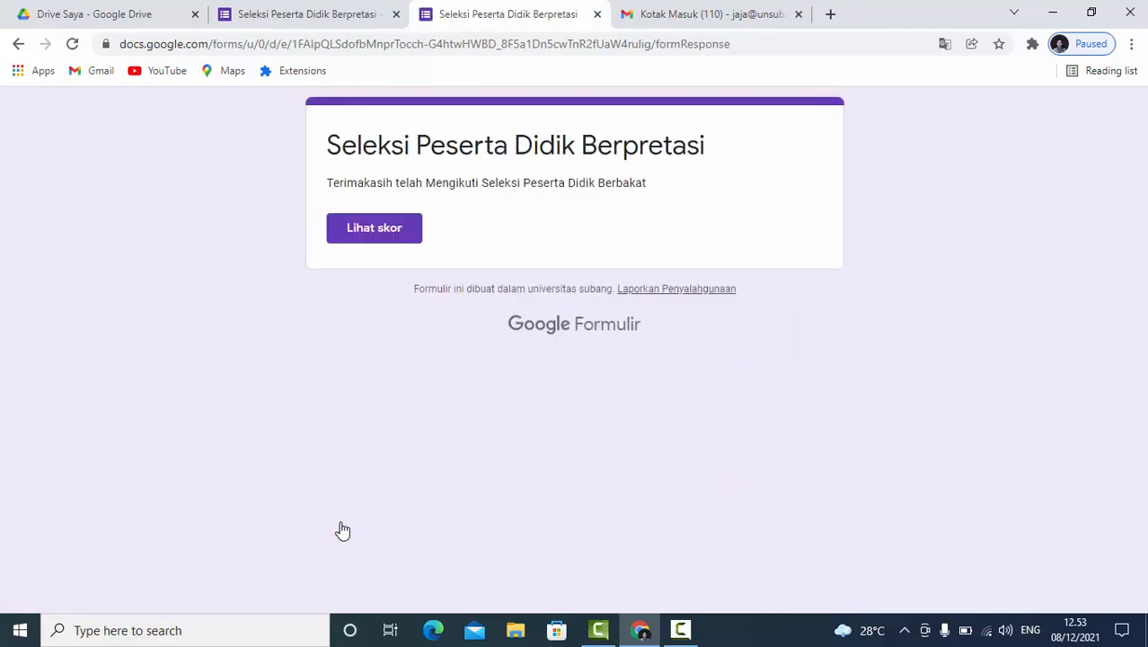
left_click(378, 239)
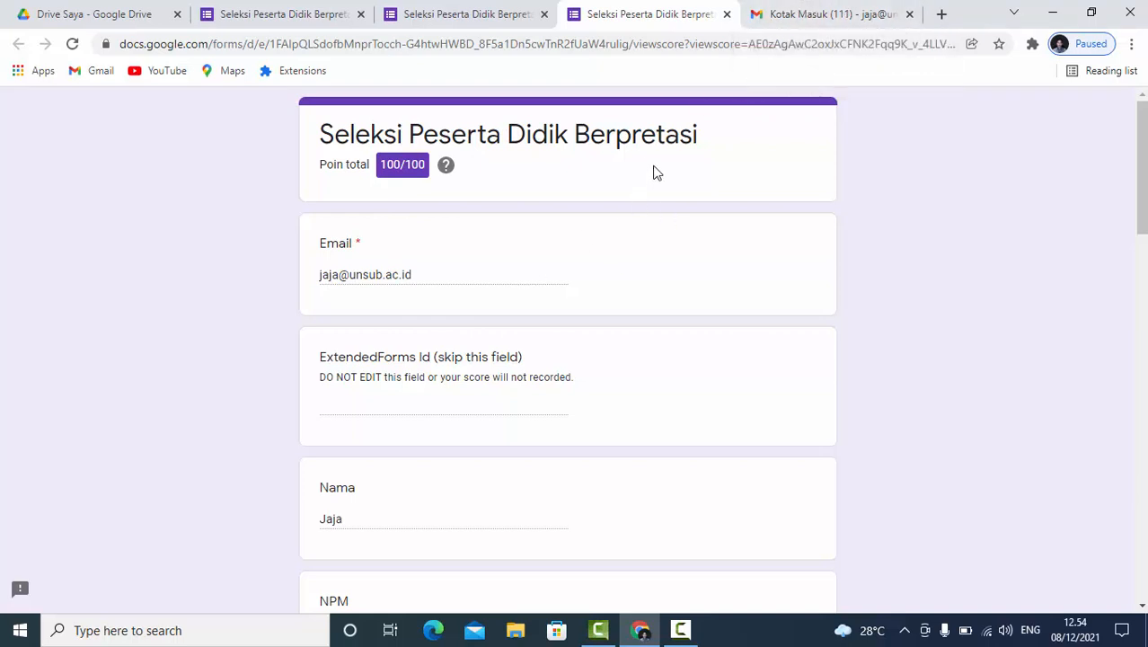
- Switch to Gmail, reload the inbox, and preview the PDF attached to the certificate email for "Seleksi Peserta Didik Berpretasi"
left_click(792, 18)
left_click(72, 44)
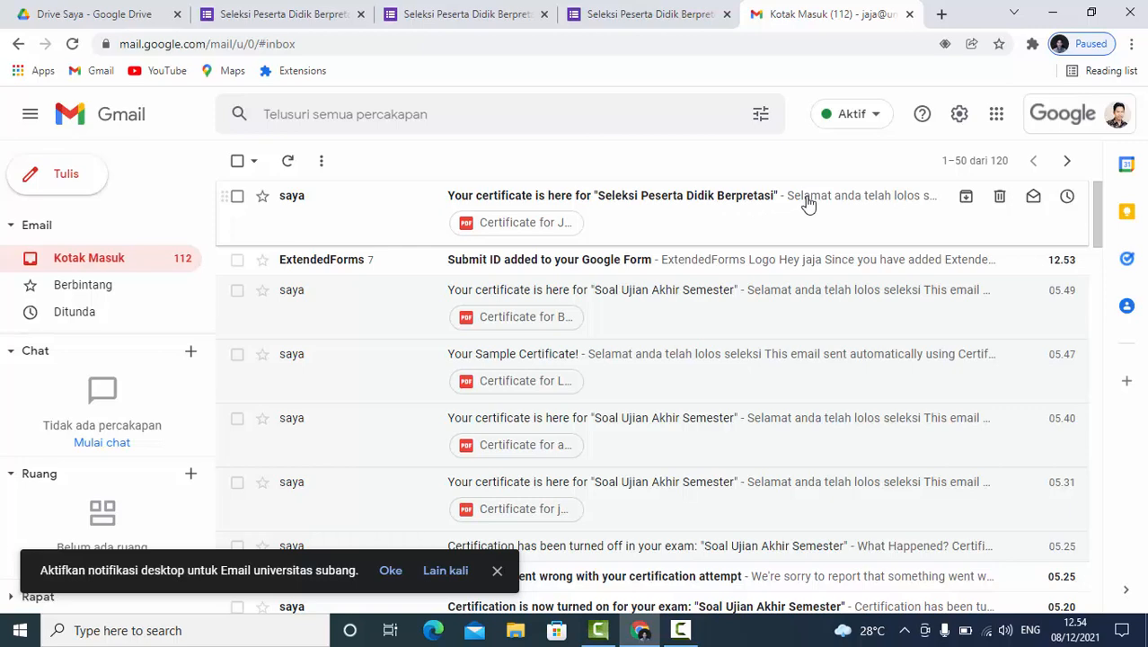
left_click(664, 207)
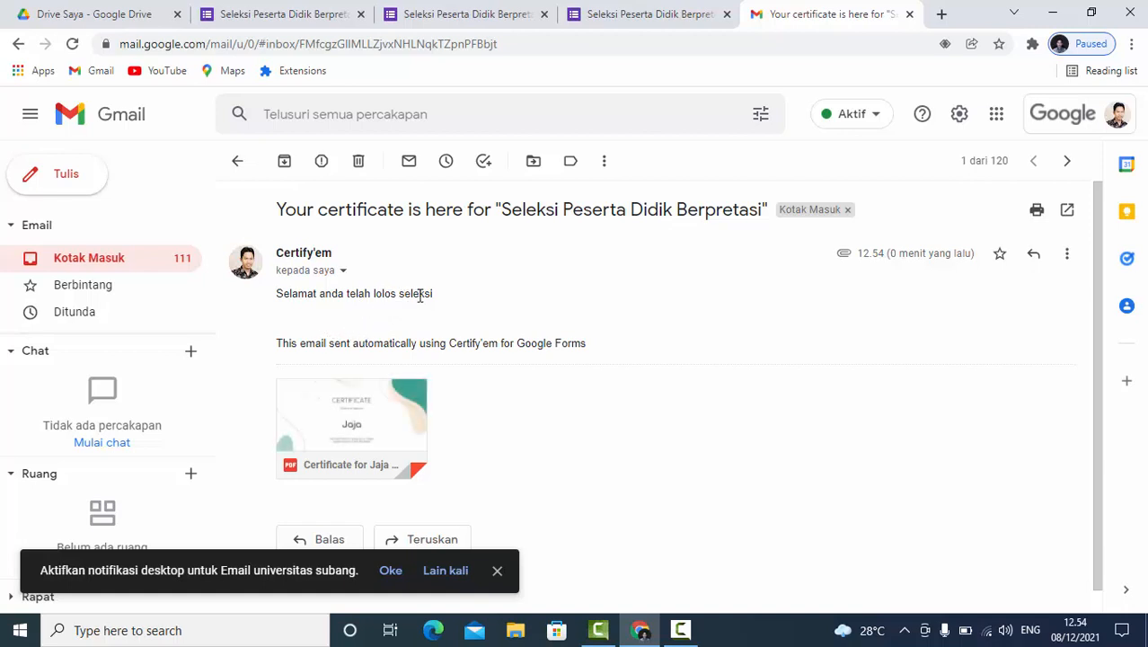
scroll(499, 293, "down", 1)
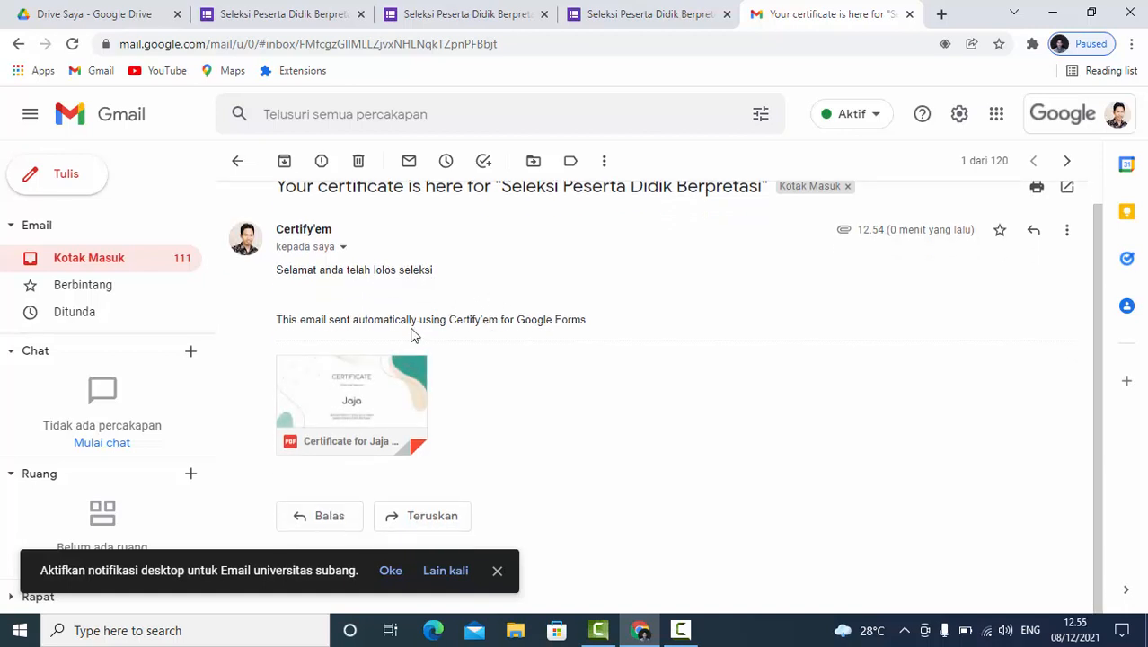
mouse_move(340, 406)
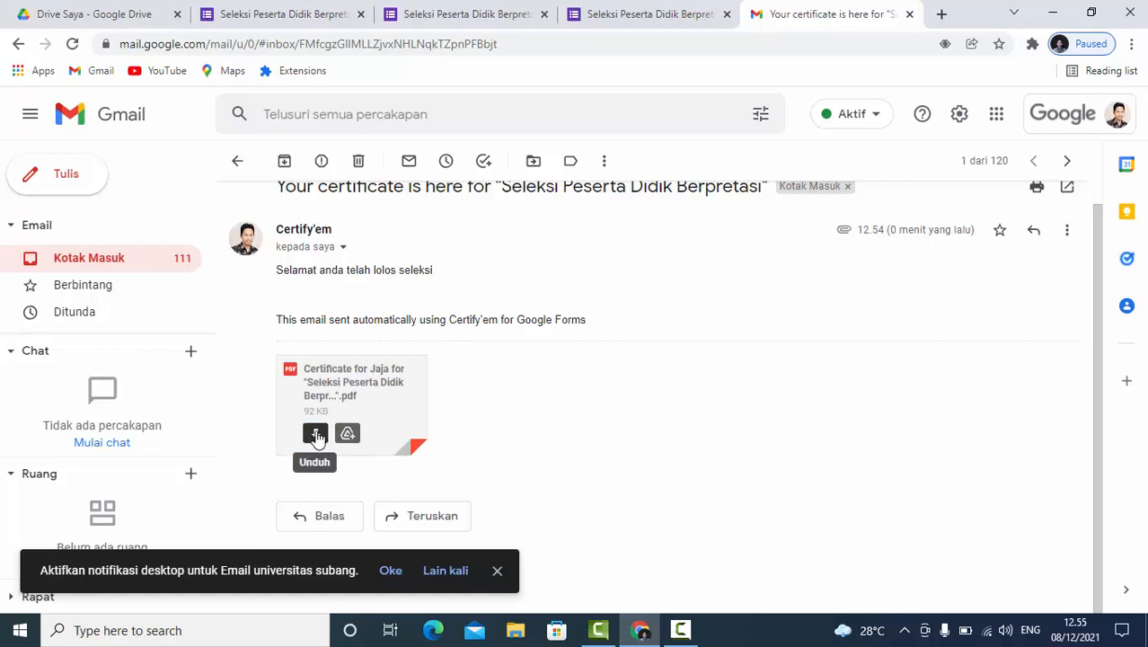
left_click(349, 385)
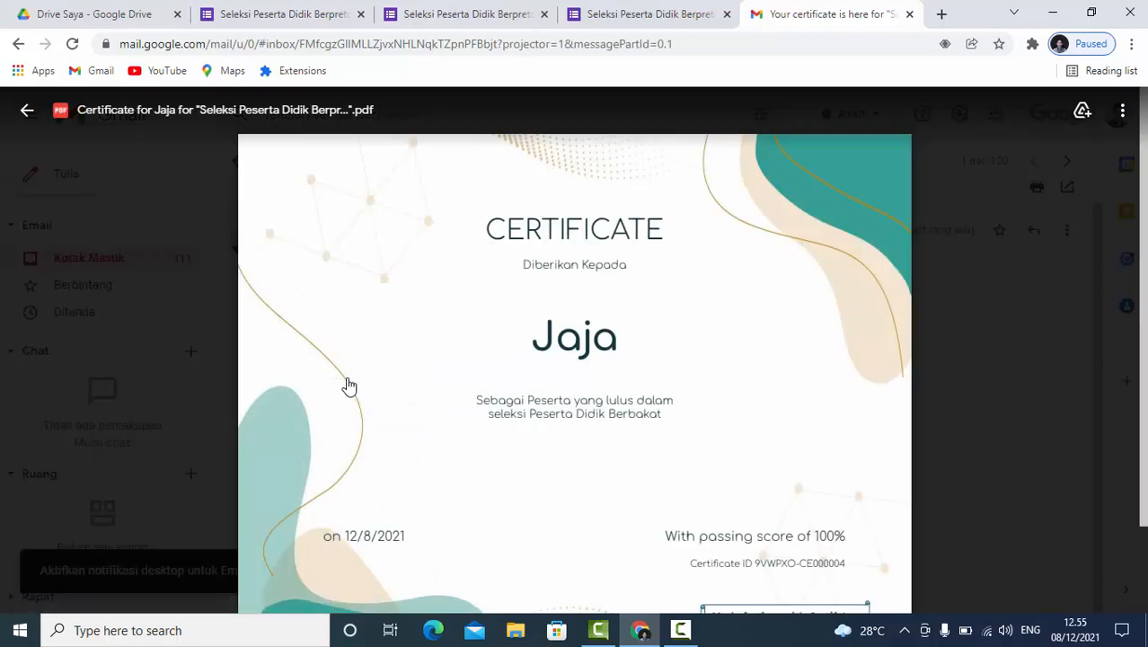